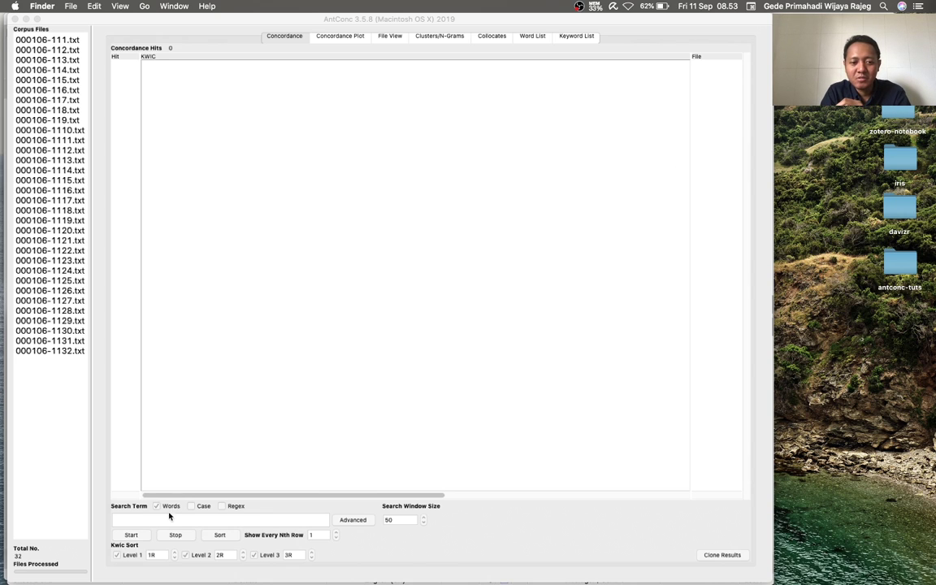
click(213, 518)
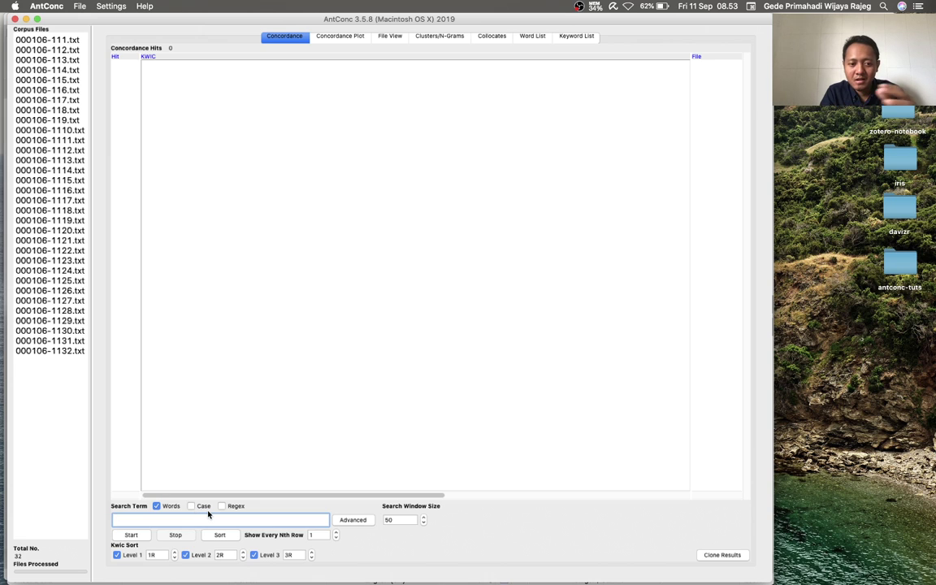
click(353, 520)
click(322, 174)
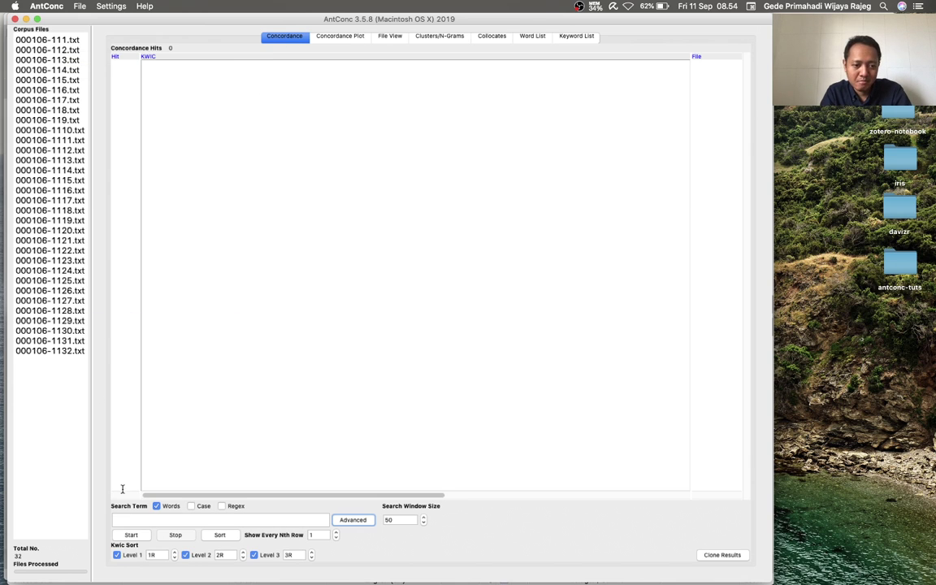
- Search the corpus for the word "menurut" and look through its concordance lines
click(138, 521)
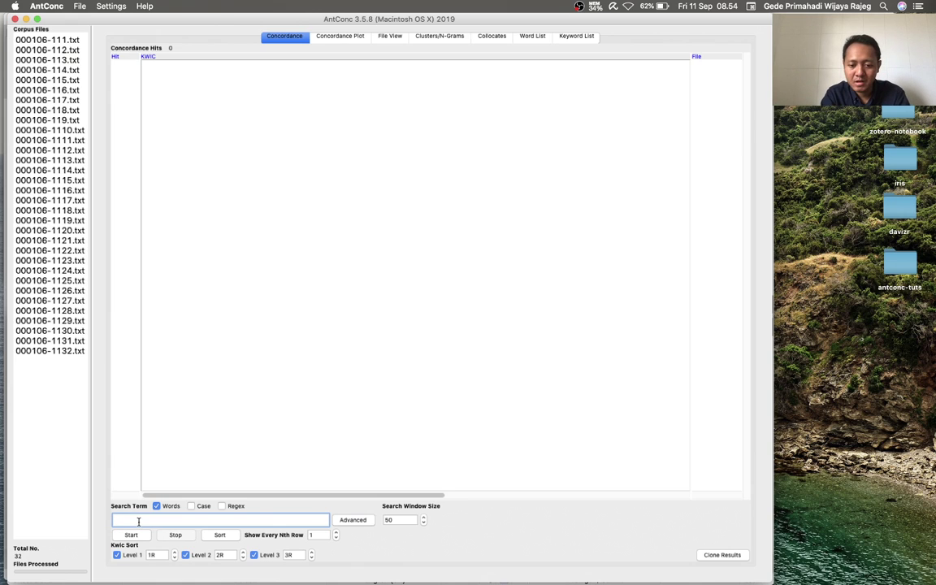
text(s)
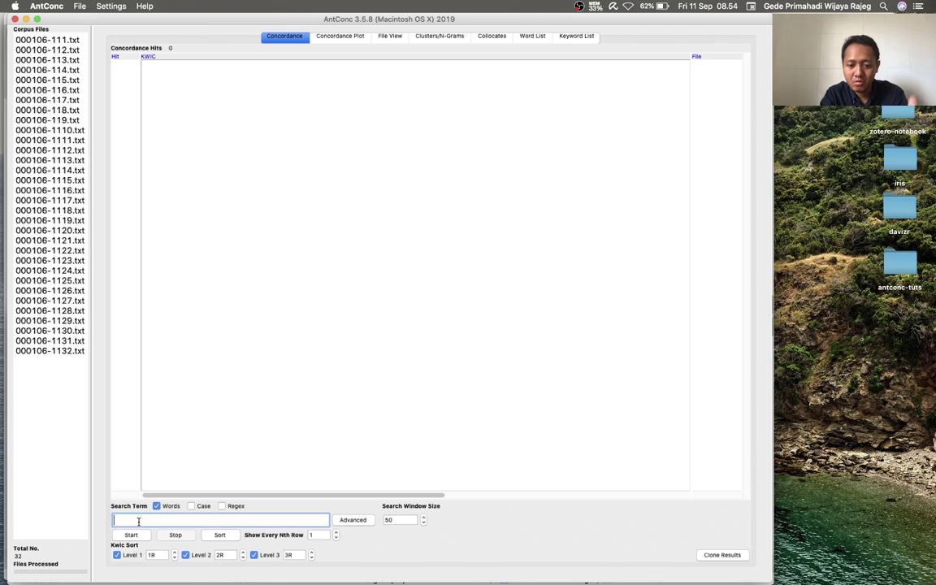
text(menurut)
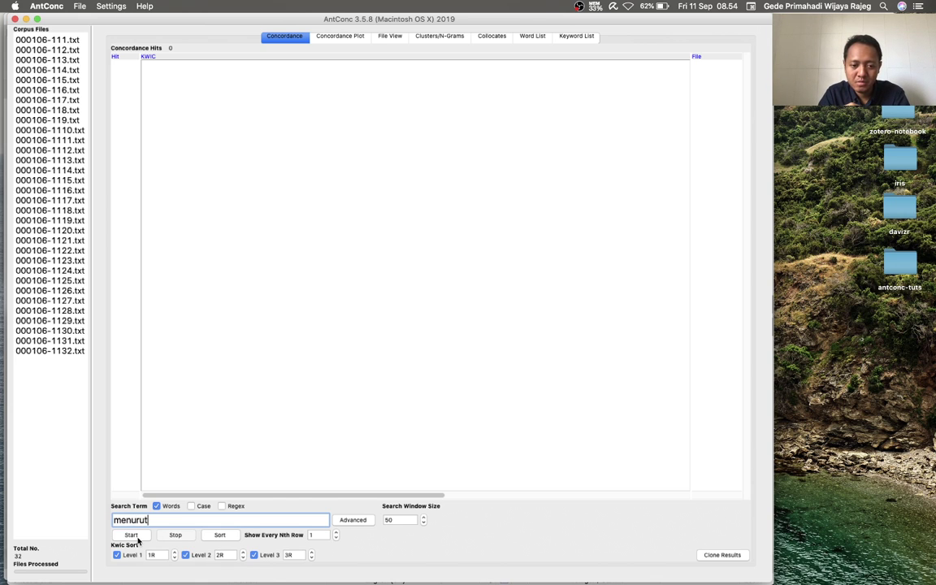
click(132, 535)
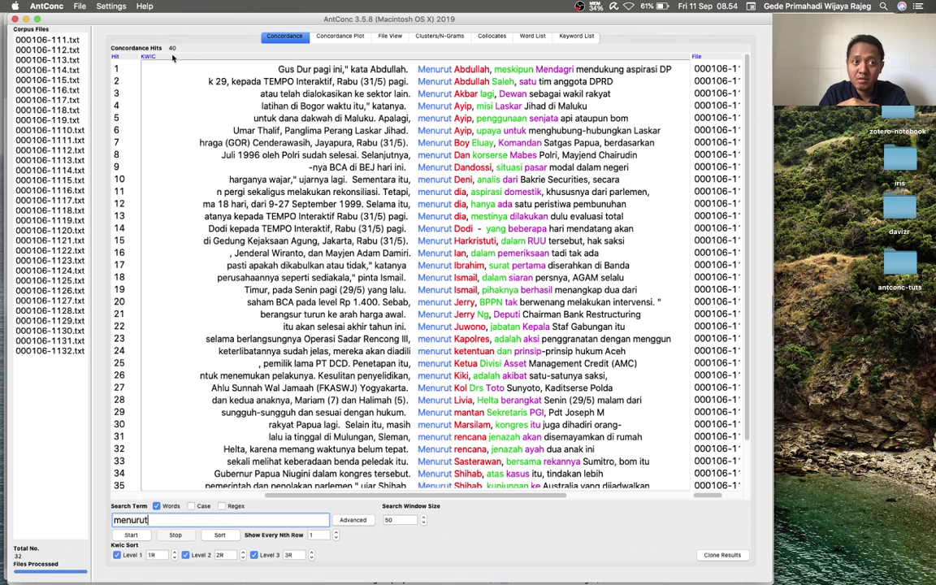
scroll(254, 242, down, 5)
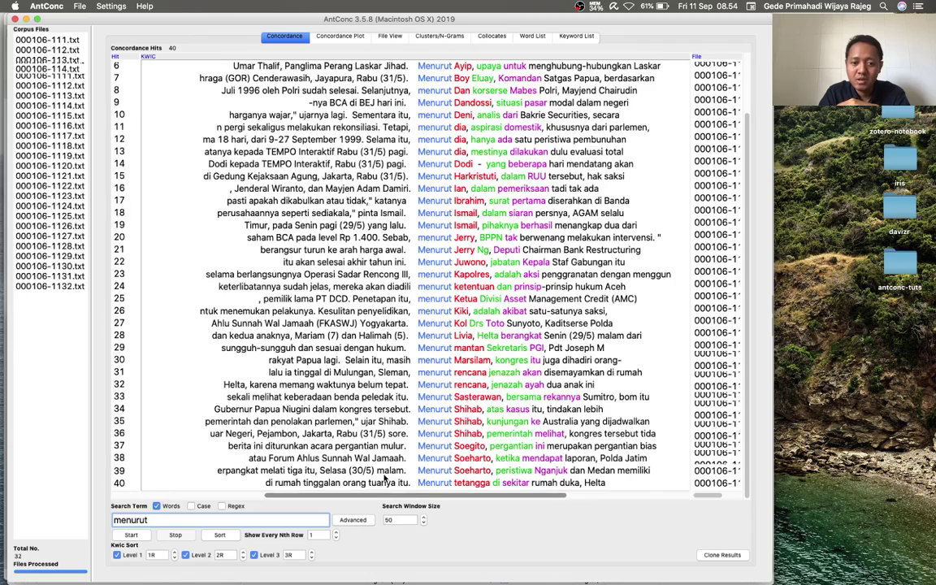
scroll(348, 431, up, 5)
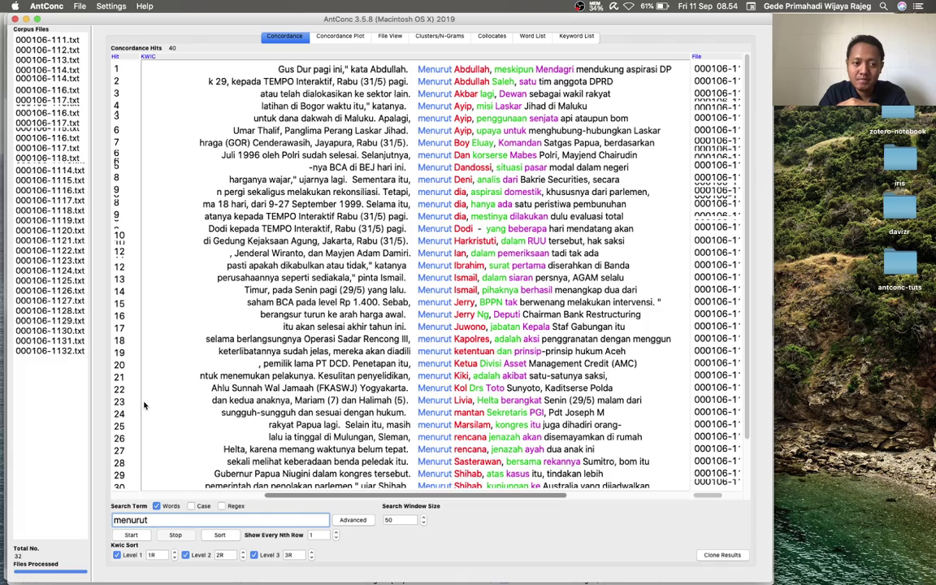
scroll(308, 467, down, 5)
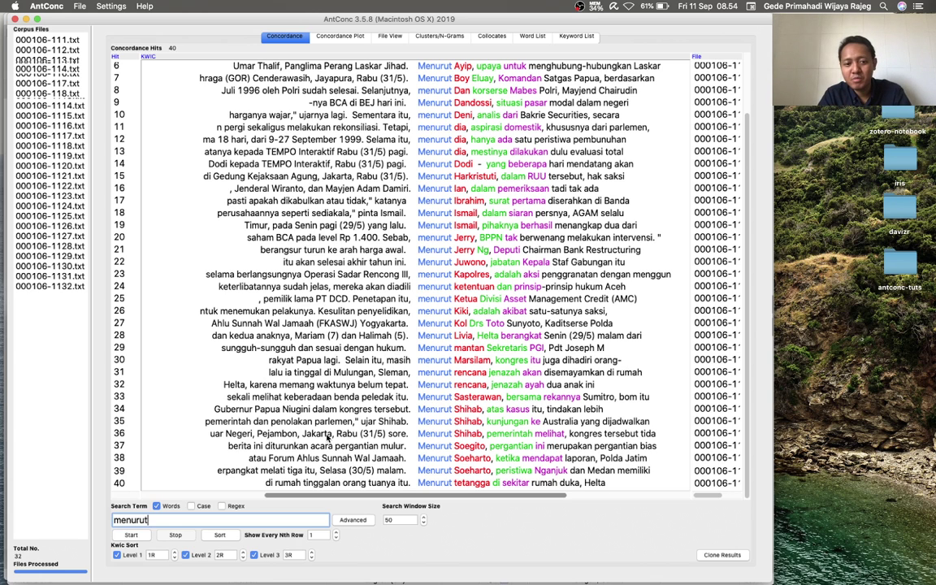
- Run the "menurut" search with case-sensitive matching, and rerun it with case sensitivity turned off
click(193, 506)
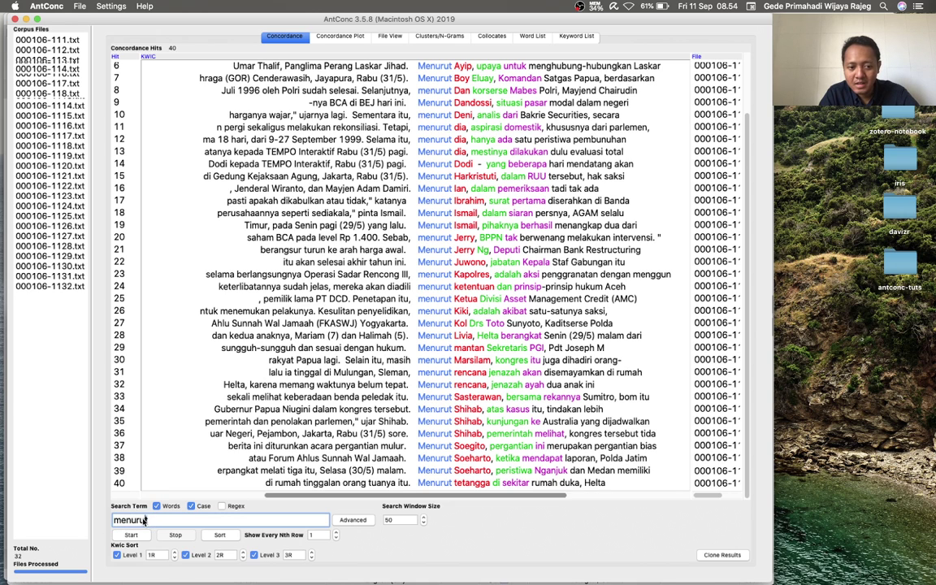
click(115, 521)
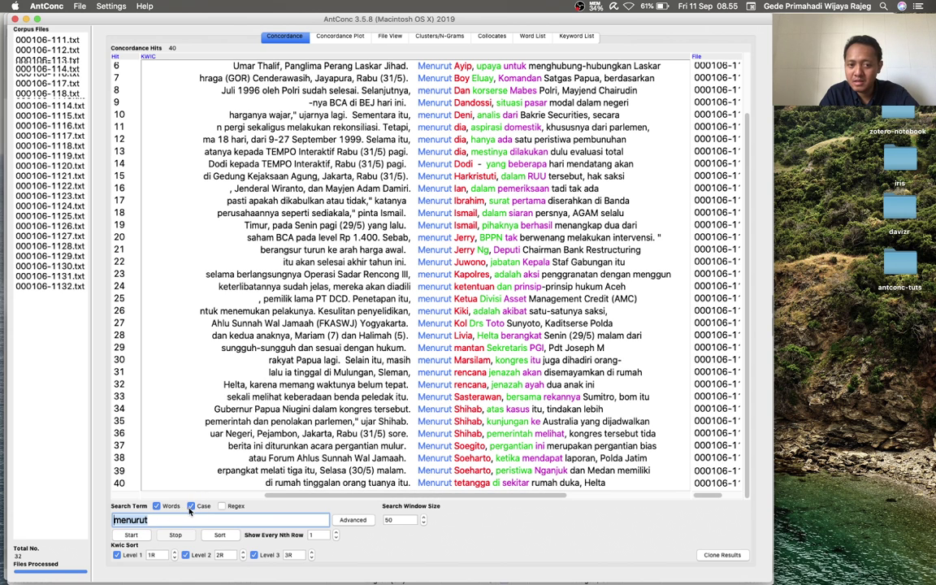
click(127, 536)
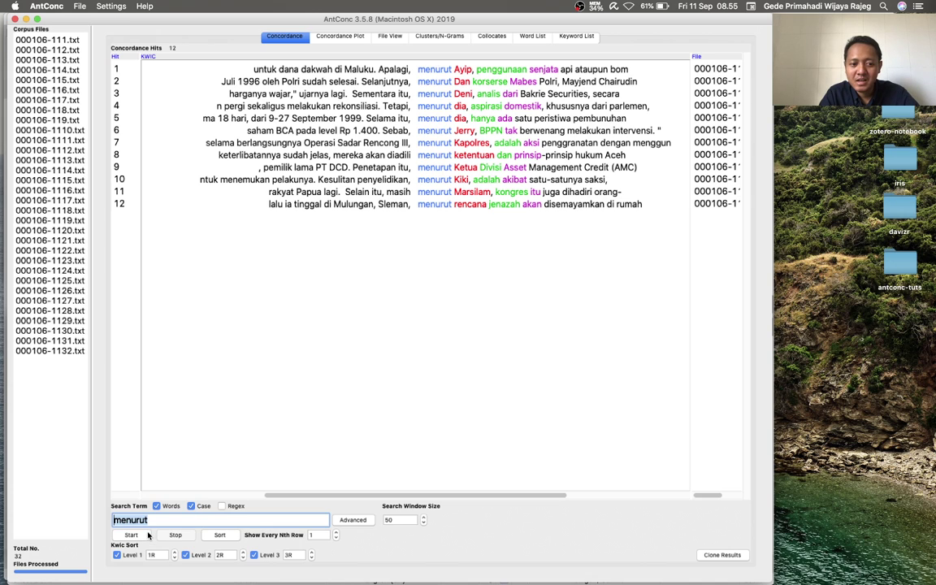
click(191, 505)
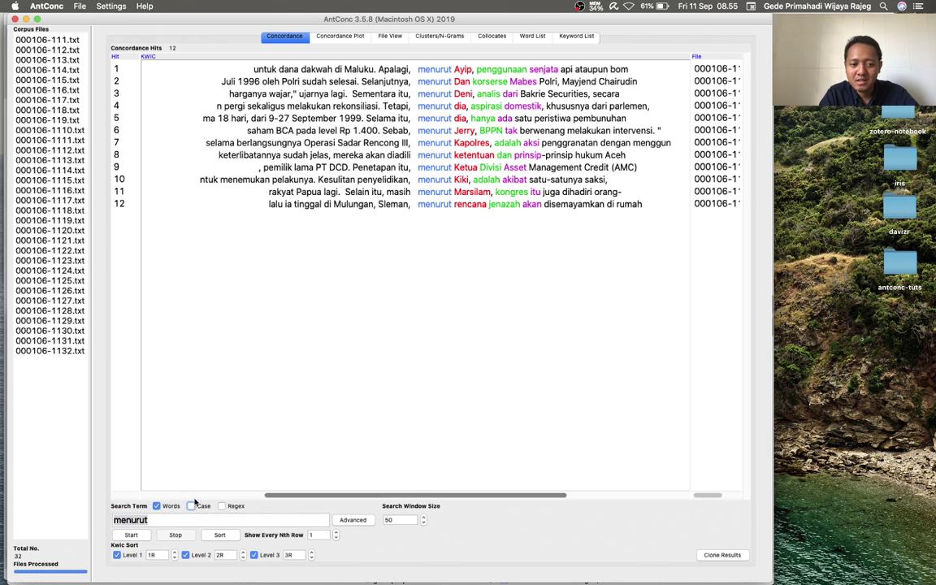
click(131, 534)
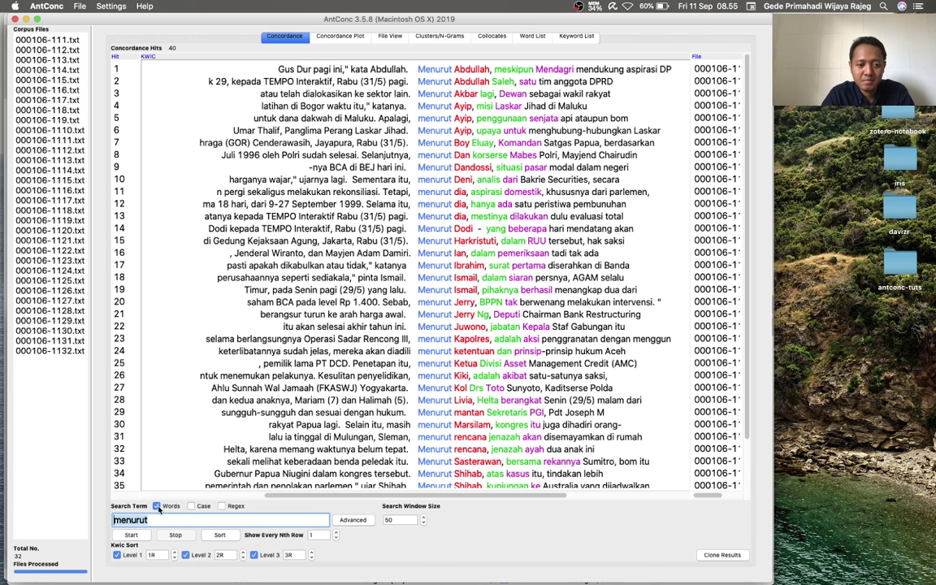
- Repeat the comparison of case-sensitive and case-insensitive results for "menurut", ending with case sensitivity off
click(191, 506)
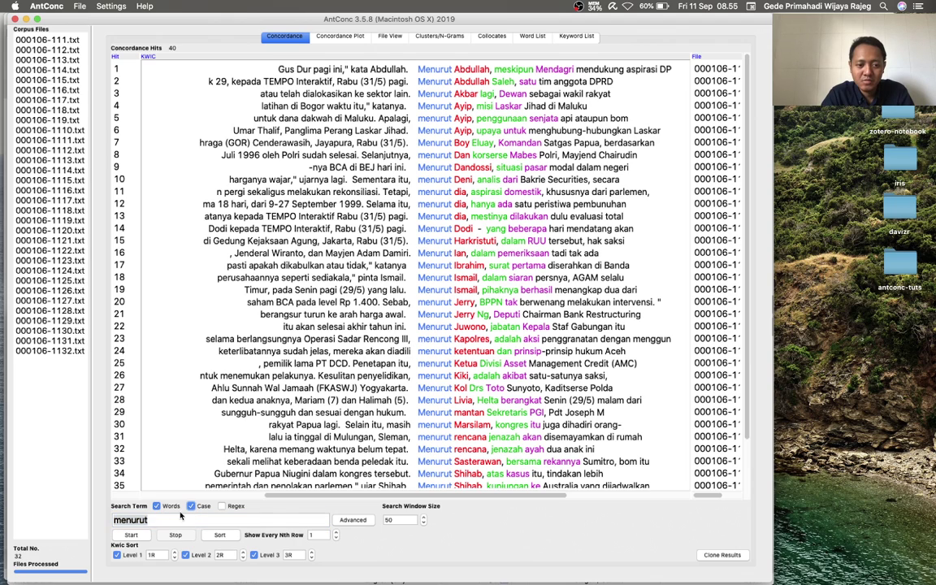
click(131, 535)
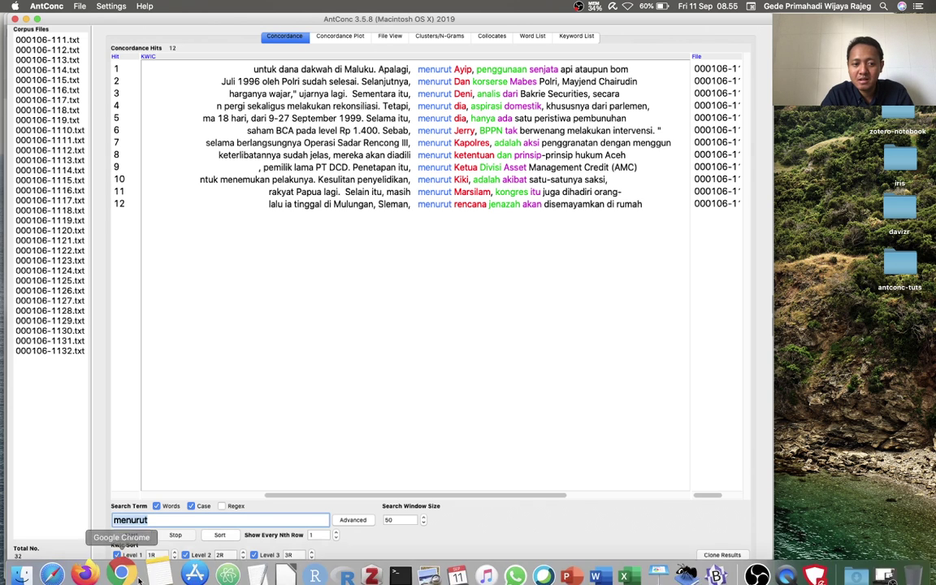
click(191, 506)
click(131, 535)
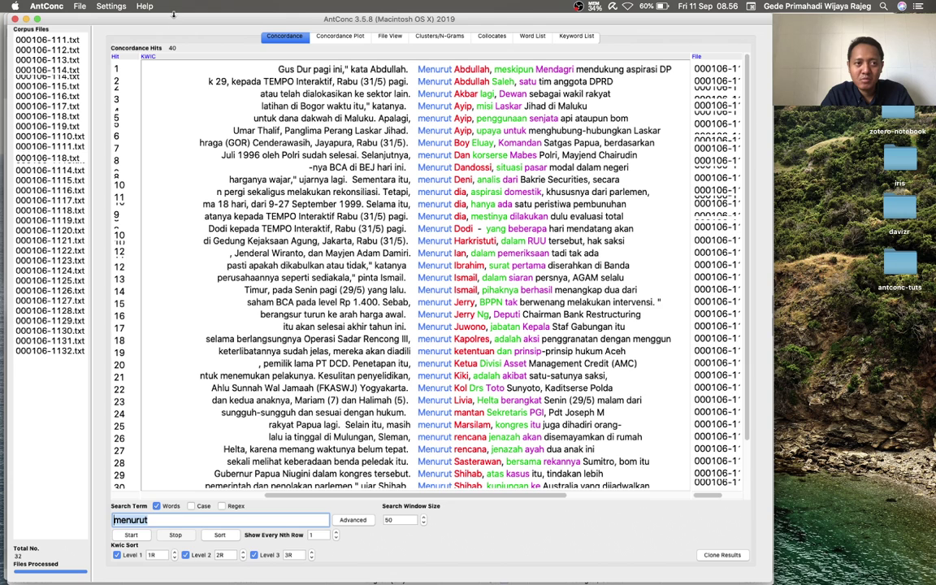
- Enable the option to put a delimiter around hits in the KWIC display in the Concordance tool preferences
click(104, 7)
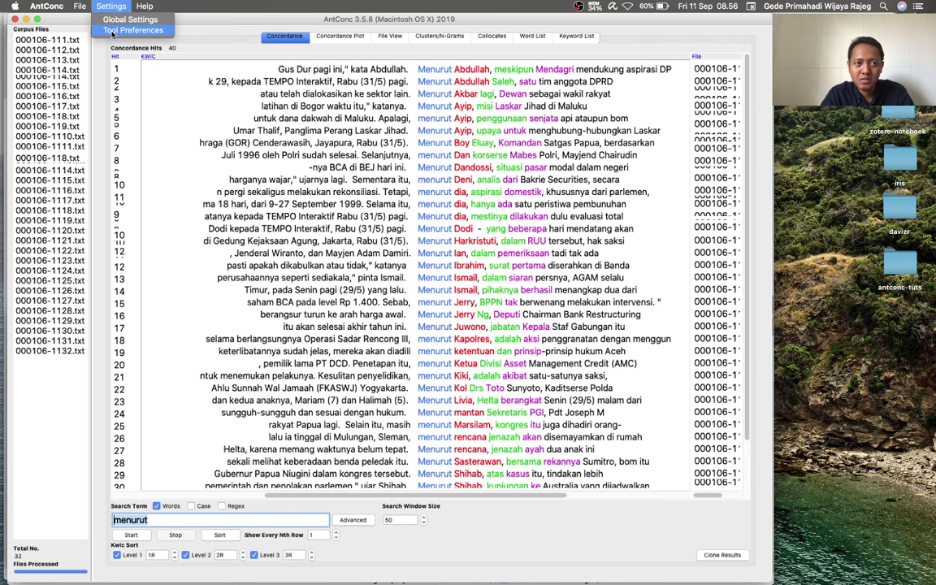
click(114, 30)
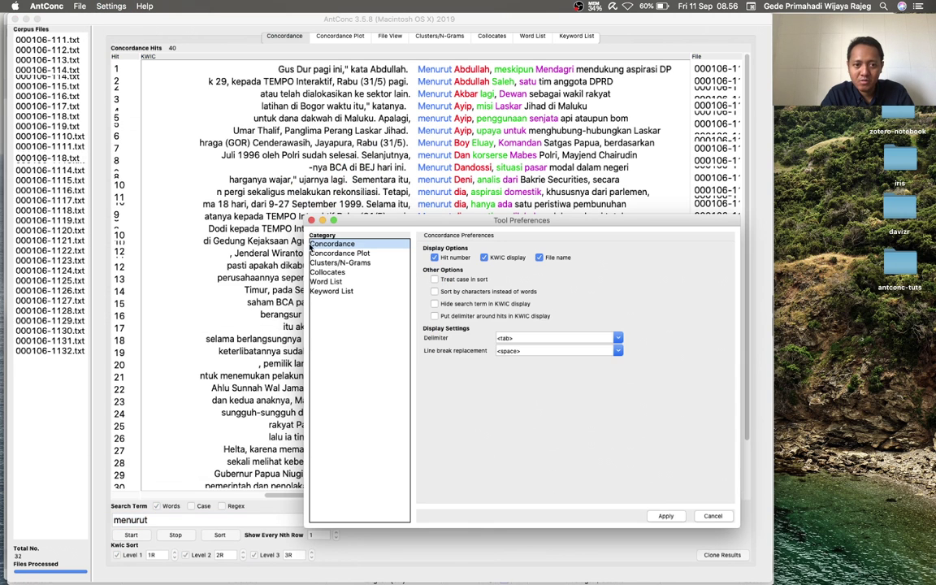
click(435, 316)
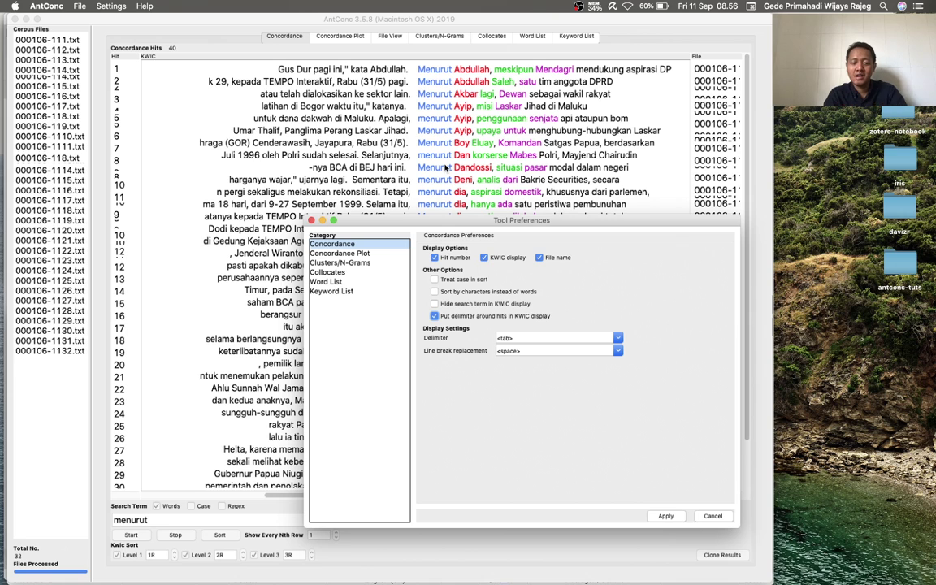
- View the sample KWIC listing for "deal" on the LibreOffice slide and return to AntConc's Tool Preferences
key(super+Tab)
key(super+Tab)
key(super+Tab)
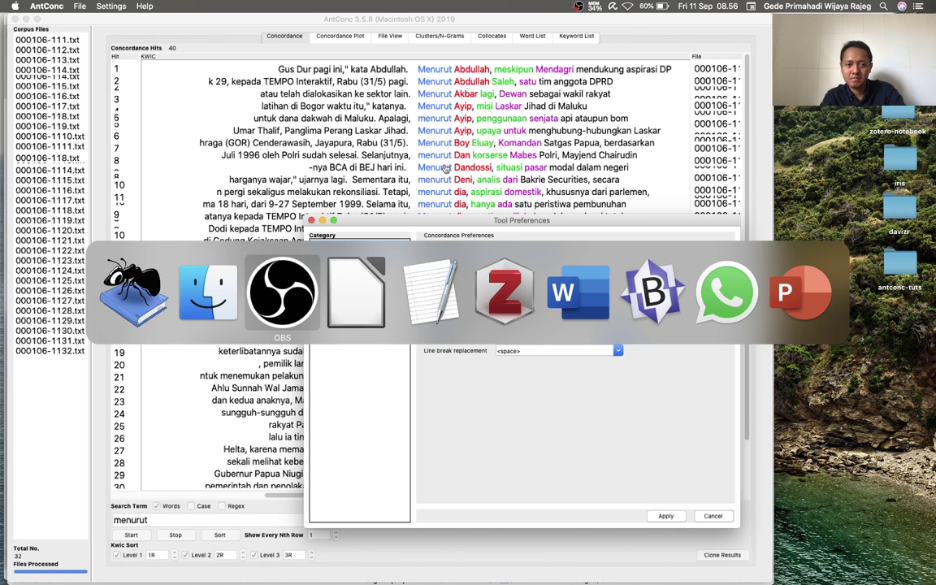
key(ctrl+Up)
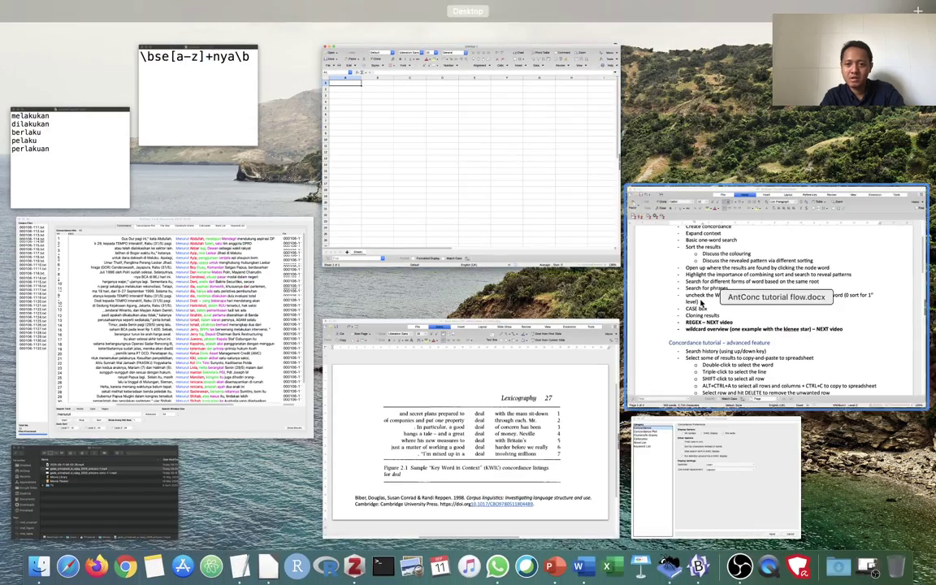
click(491, 398)
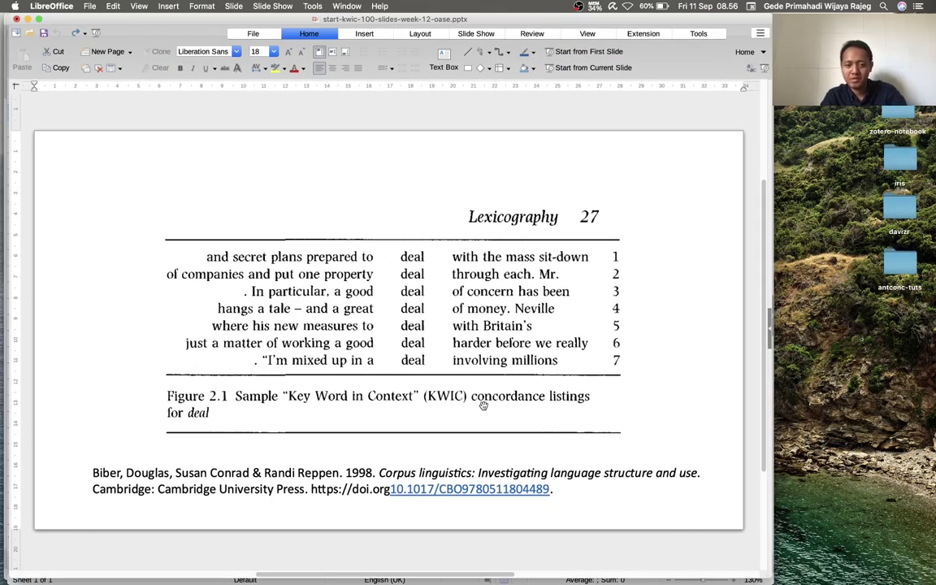
key(ctrl+Up)
click(105, 293)
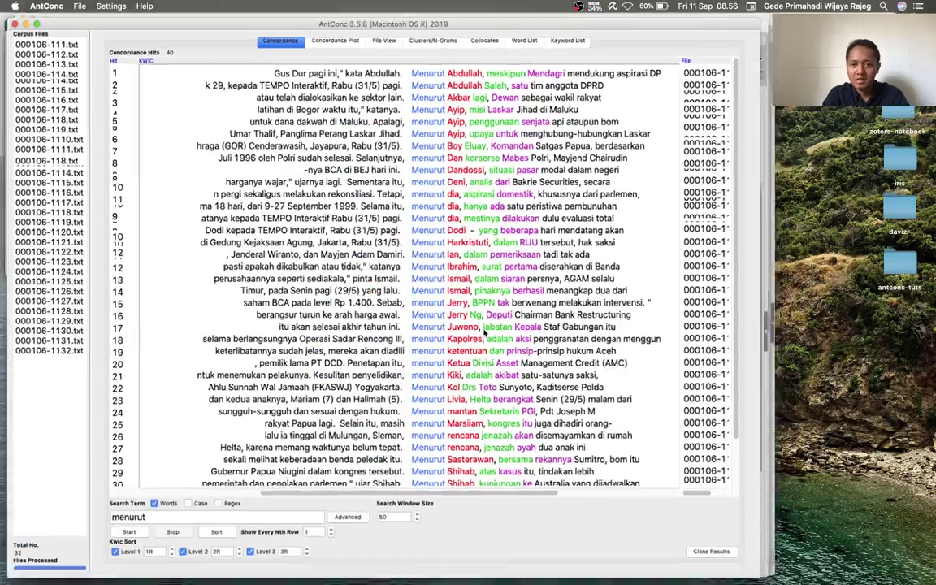
key(ctrl+Up)
click(717, 455)
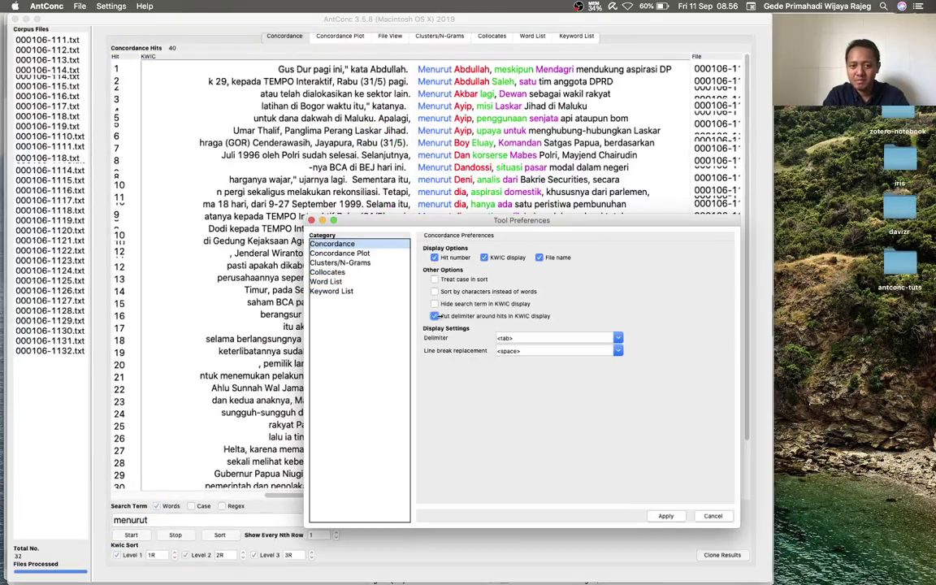
- Apply the Concordance preferences with the KWIC hit delimiter enabled and rerun the "menurut" search
click(435, 315)
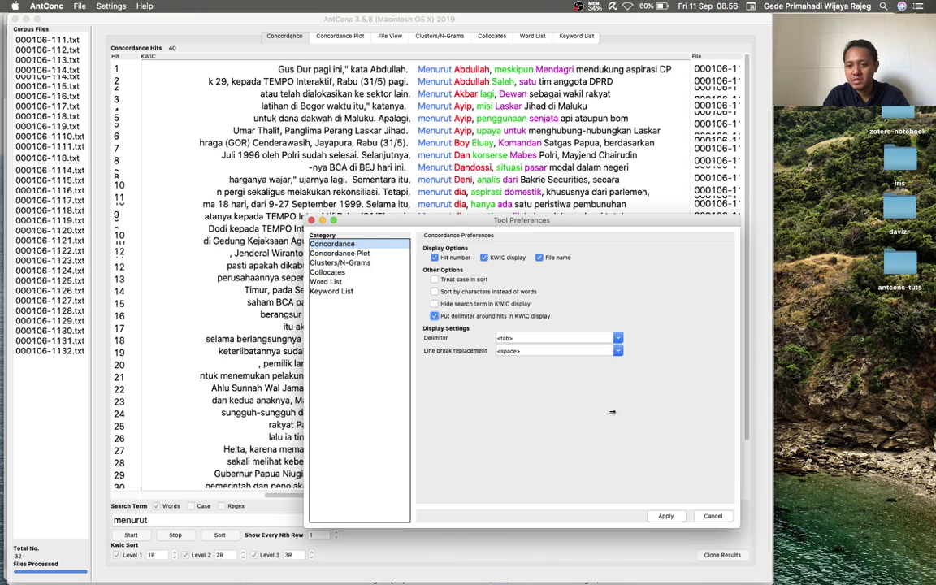
click(664, 515)
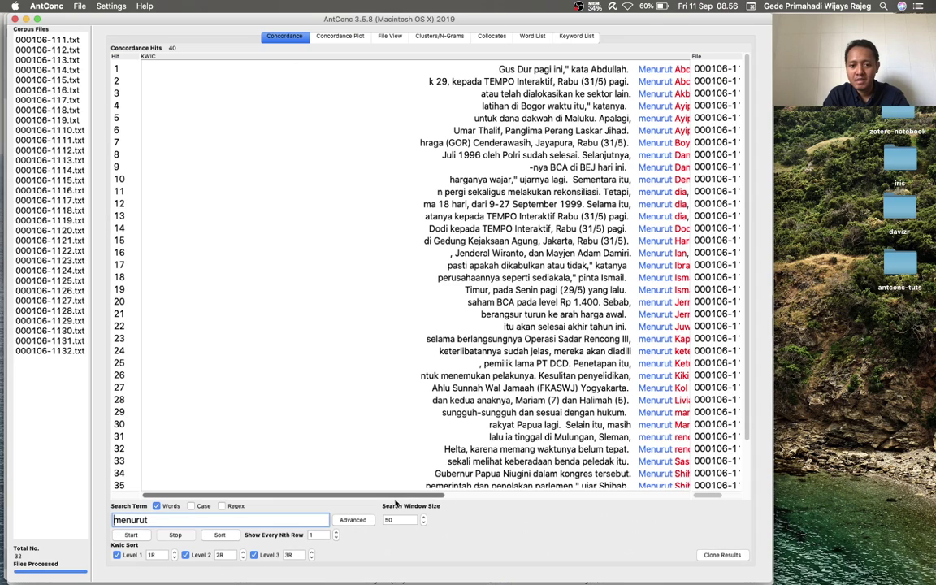
click(133, 536)
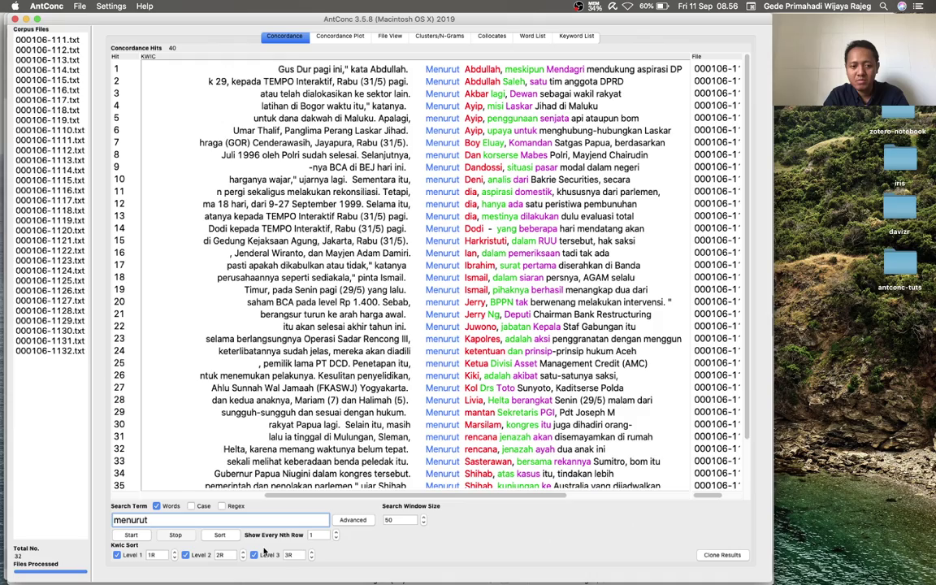
drag(348, 493, 363, 491)
scroll(332, 442, left, 3)
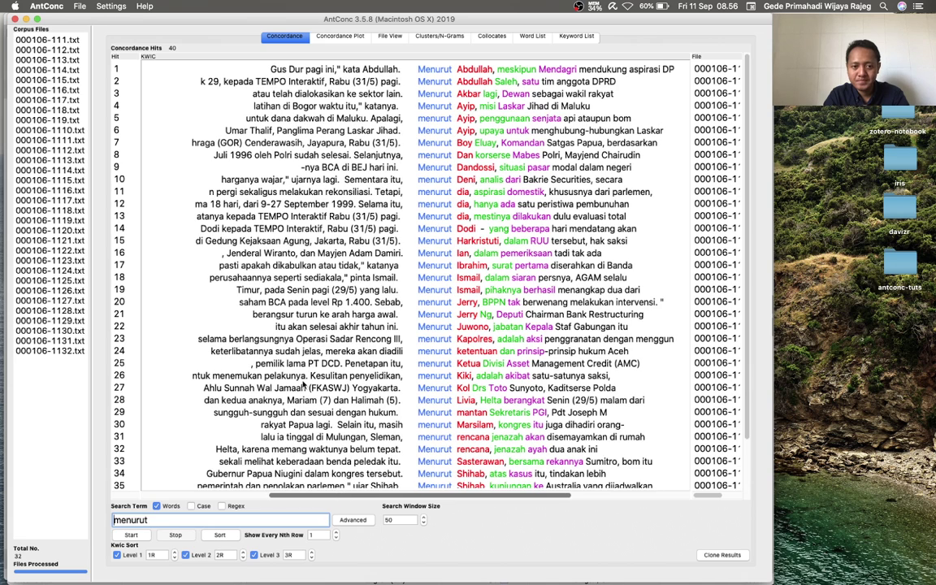
- Select and copy all rows and columns of the "menurut" concordance results
click(306, 185)
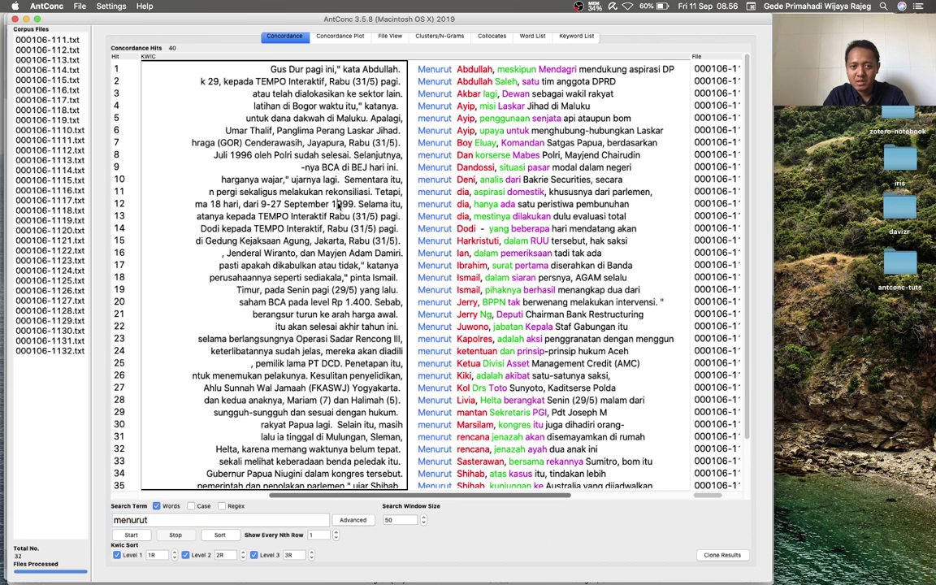
click(509, 162)
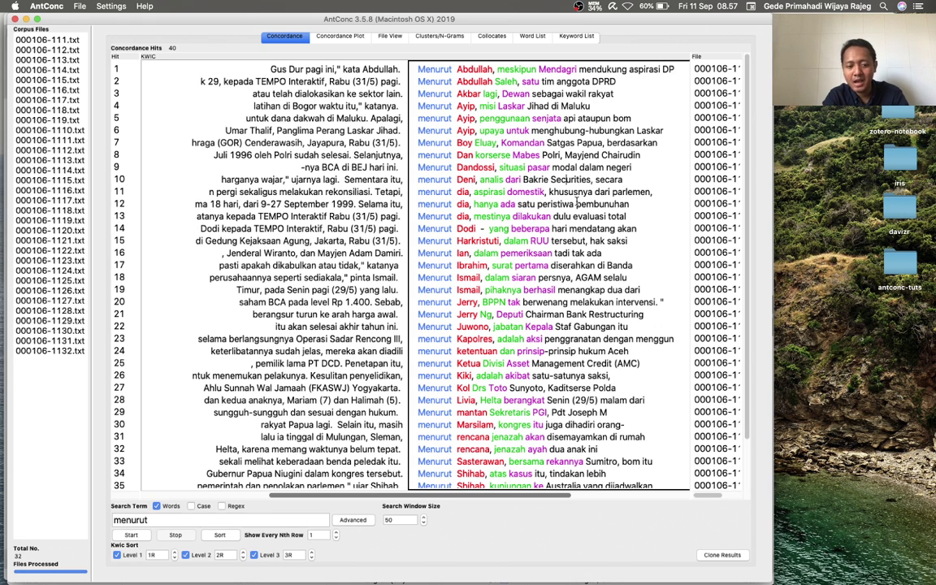
key(super+a)
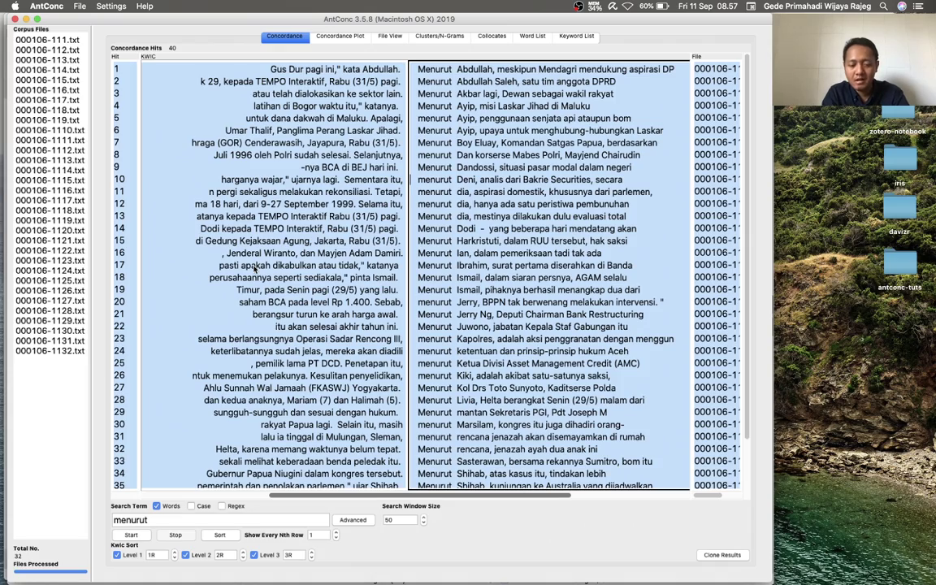
- Switch to the empty LibreOffice spreadsheet and paste the copied concordance results at cell A1 as tab-separated text
key(ctrl+Up)
click(773, 146)
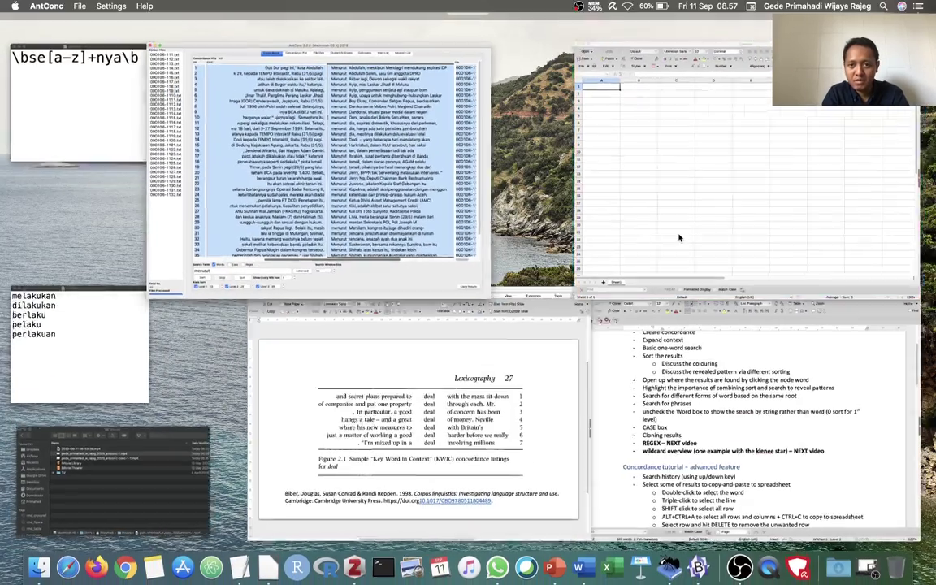
click(70, 115)
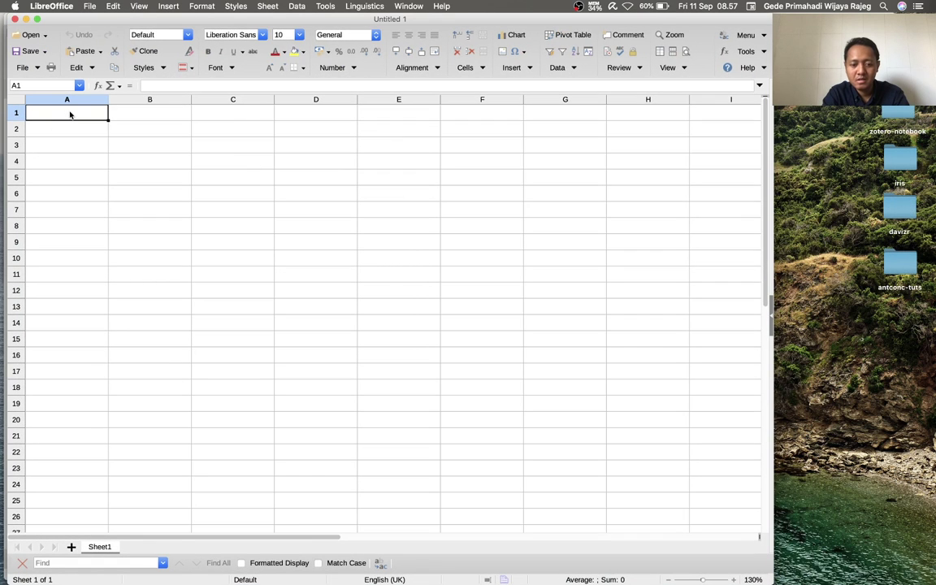
key(super+v)
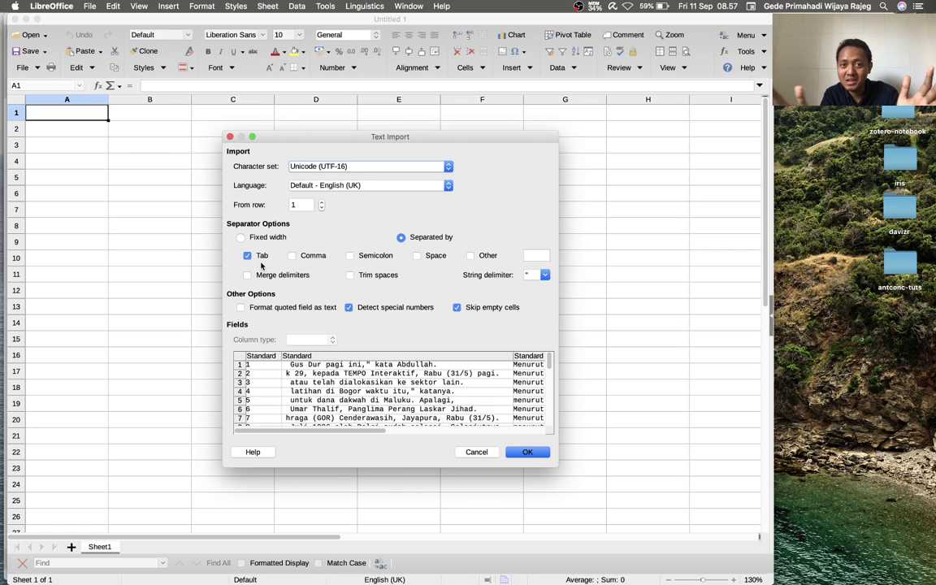
click(527, 453)
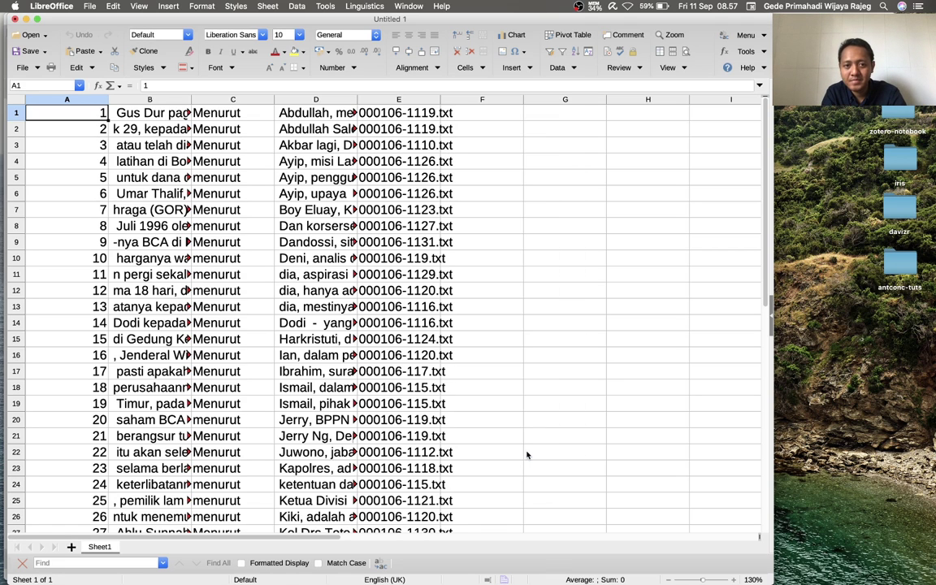
- Right-align column B with the left context and centre column C with the search word
click(167, 102)
click(421, 34)
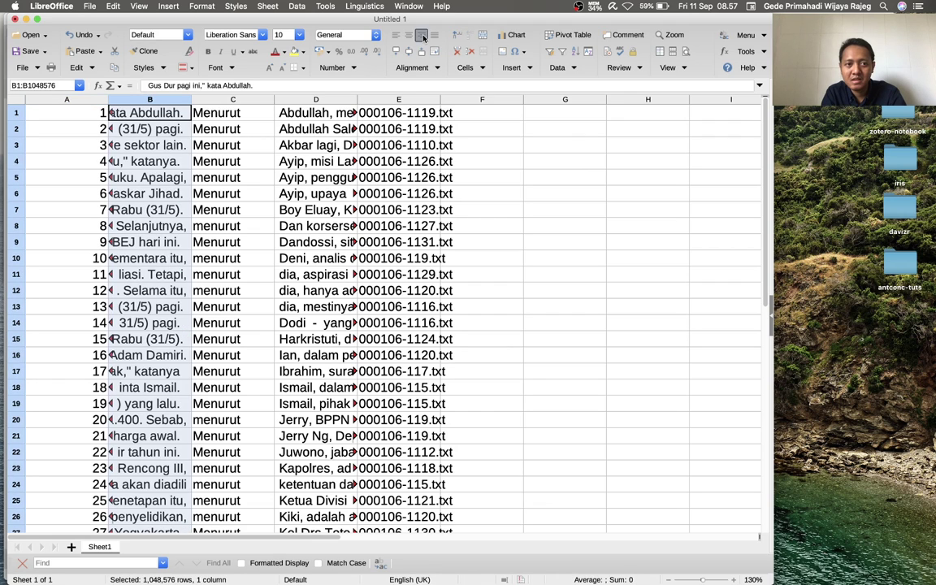
click(233, 99)
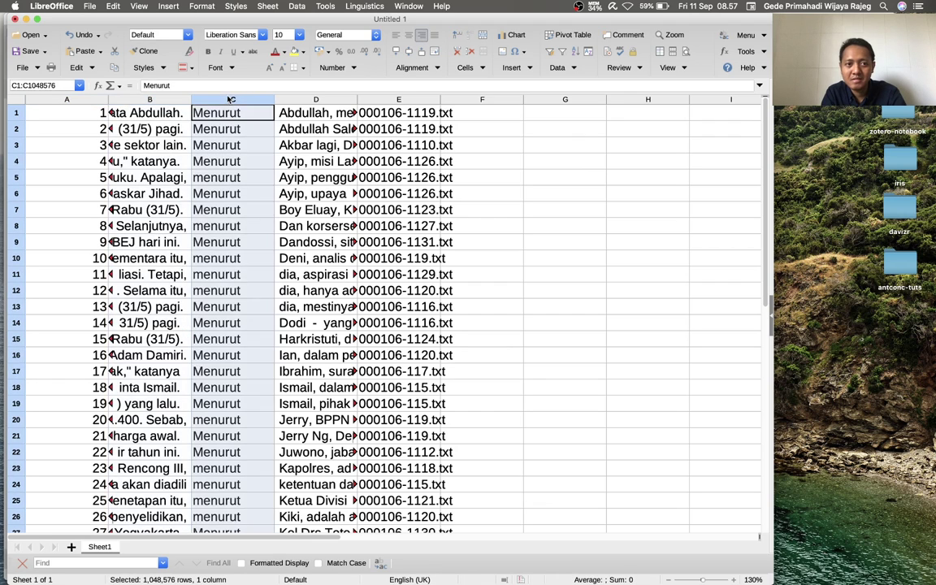
click(408, 34)
click(306, 100)
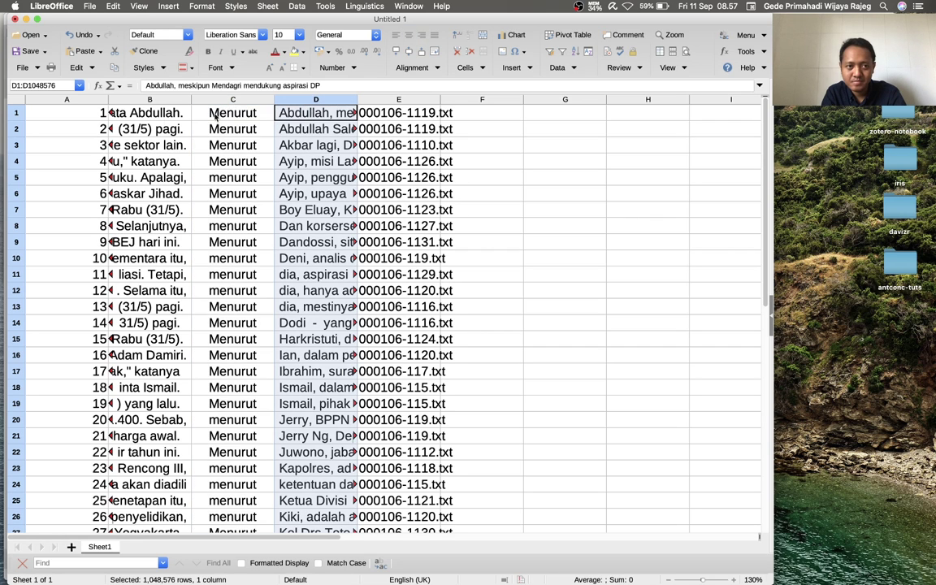
- Insert an empty row above the first row of the pasted results
click(14, 114)
right_click(15, 114)
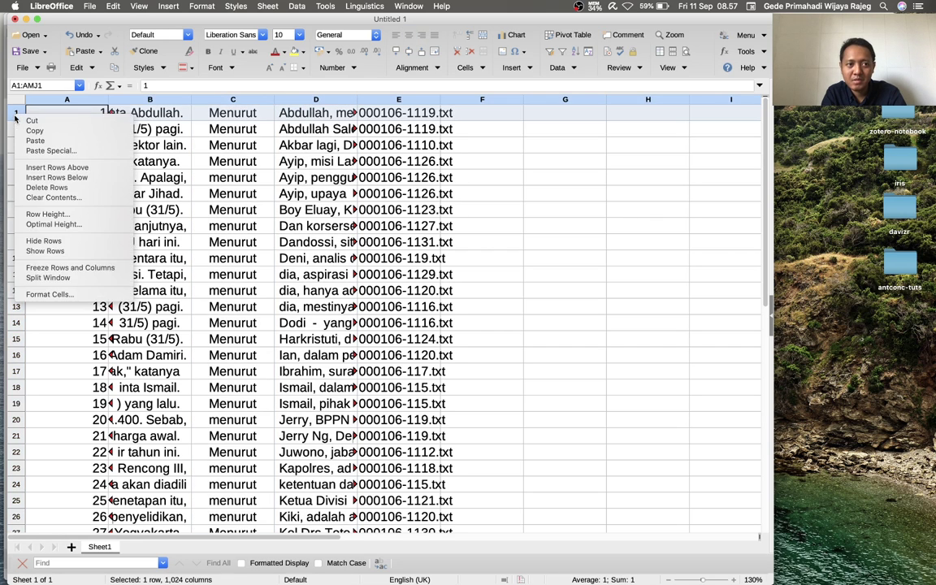
click(46, 169)
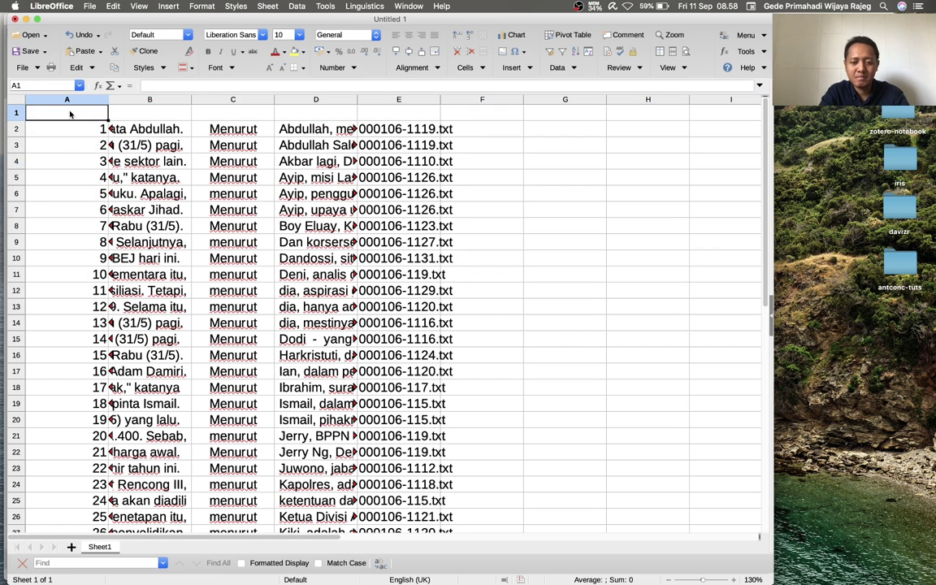
- Enter the column headers ID, LEFT, NODE, RIGHT and FILE in cells A1 to E1
text(ID)
key(Tab)
text(LE)
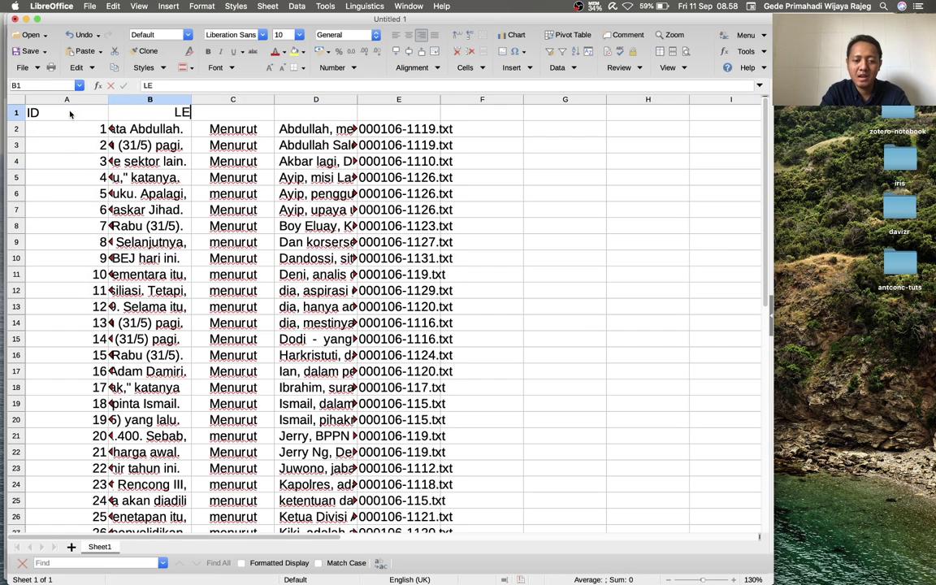
text(FT)
key(Tab)
text(NOD)
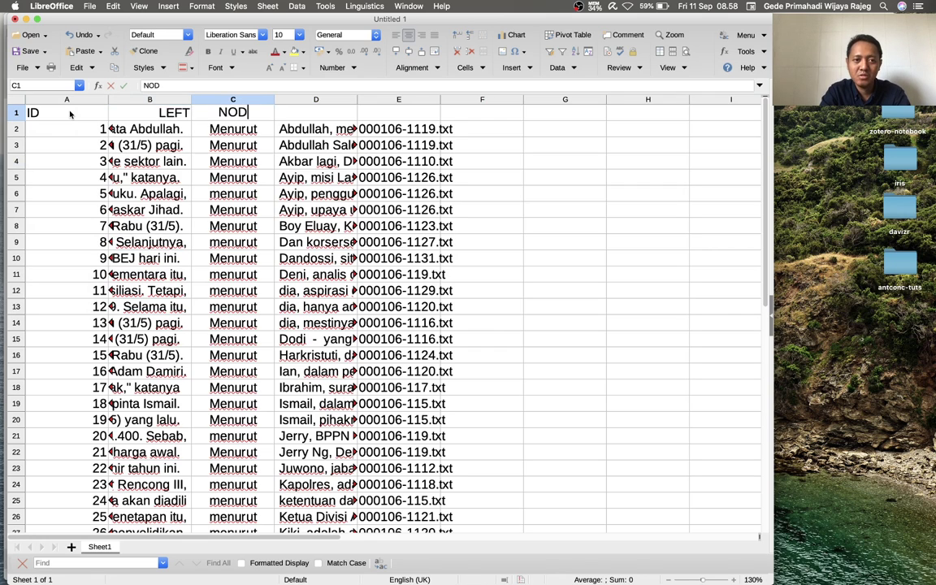
text(E)
key(Tab)
text(RI)
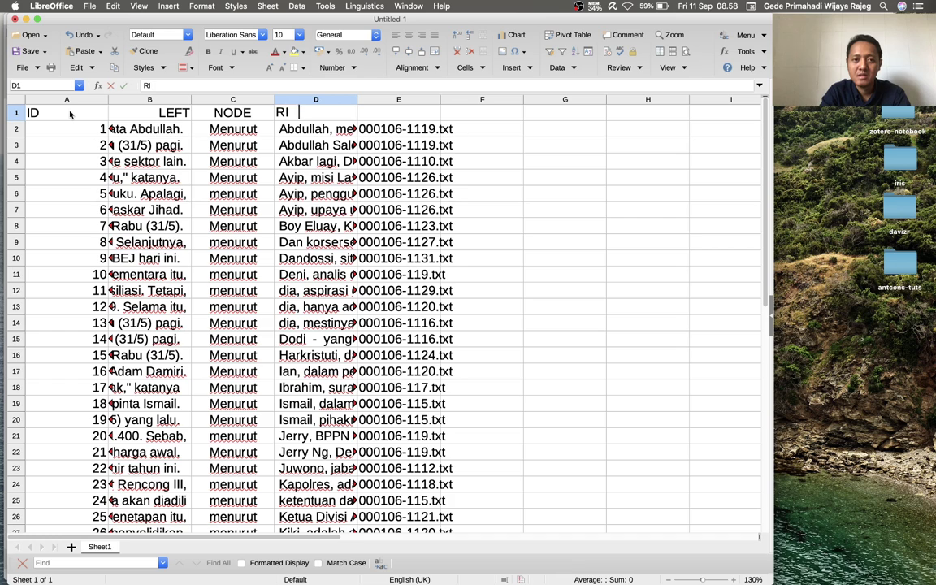
text(GHT)
key(Tab)
text(FILE)
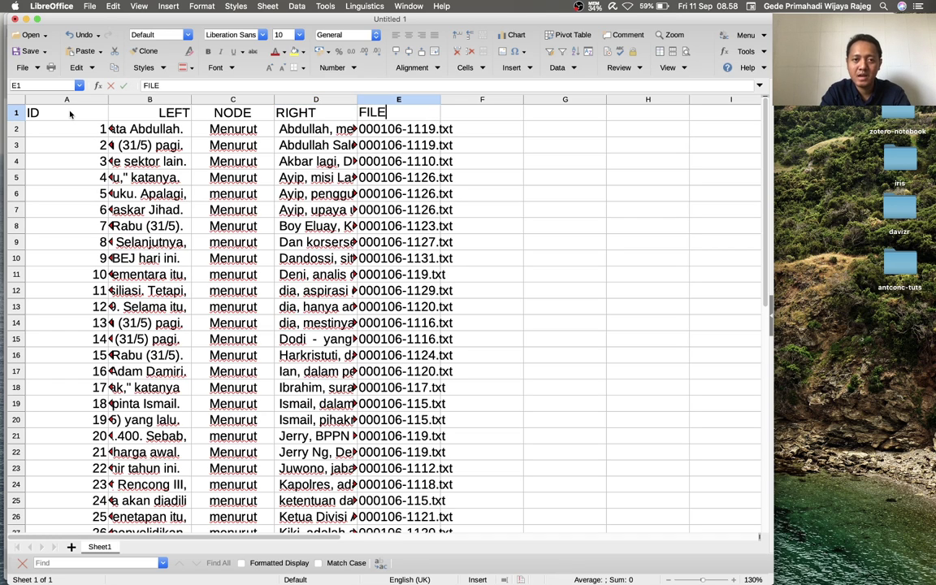
click(56, 128)
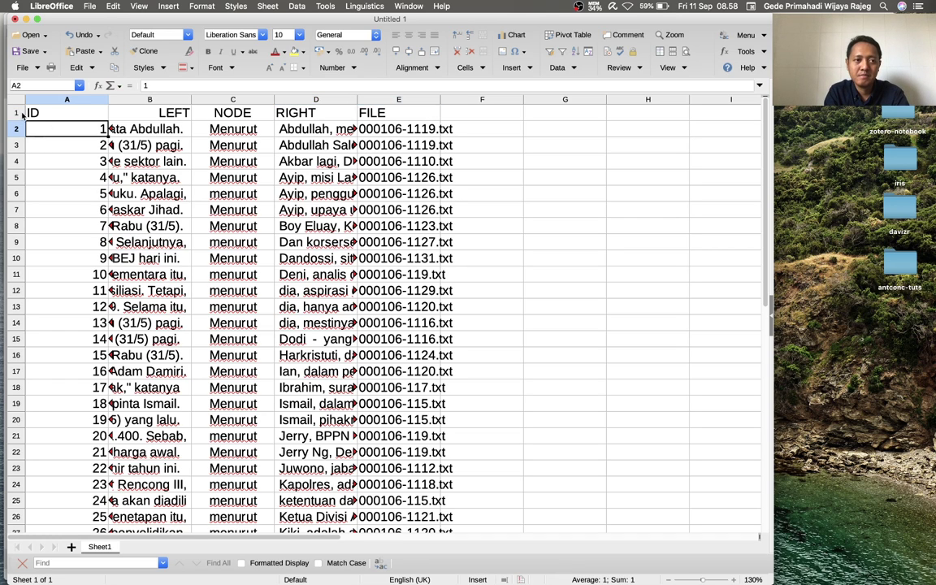
- Freeze the first row with the column headers and check it against the rest of the pasted rows
click(25, 114)
click(139, 6)
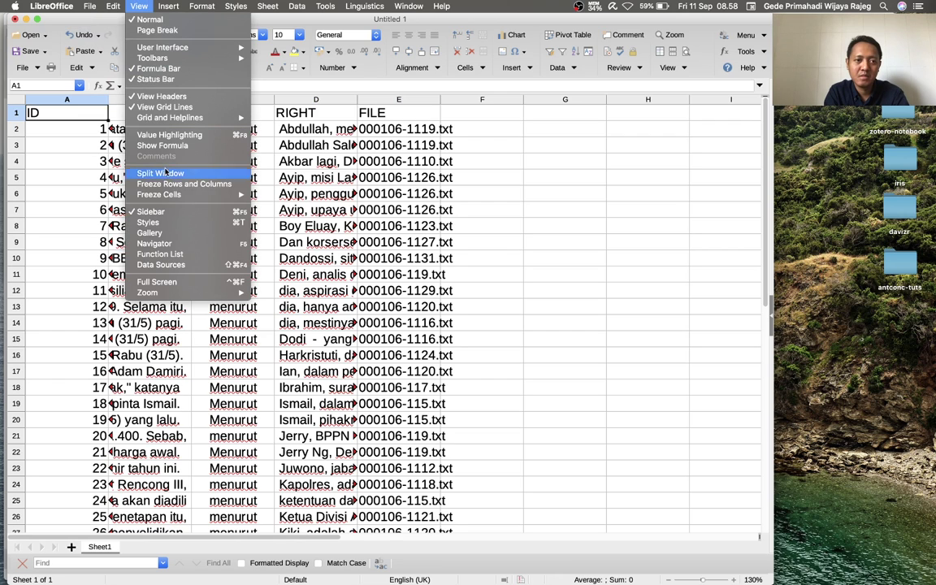
click(273, 199)
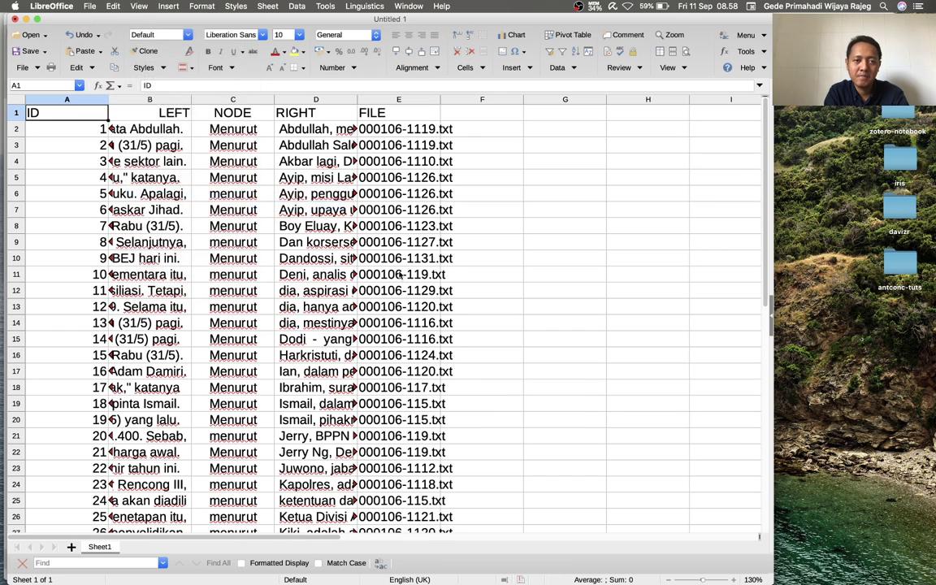
scroll(400, 275, down, 5)
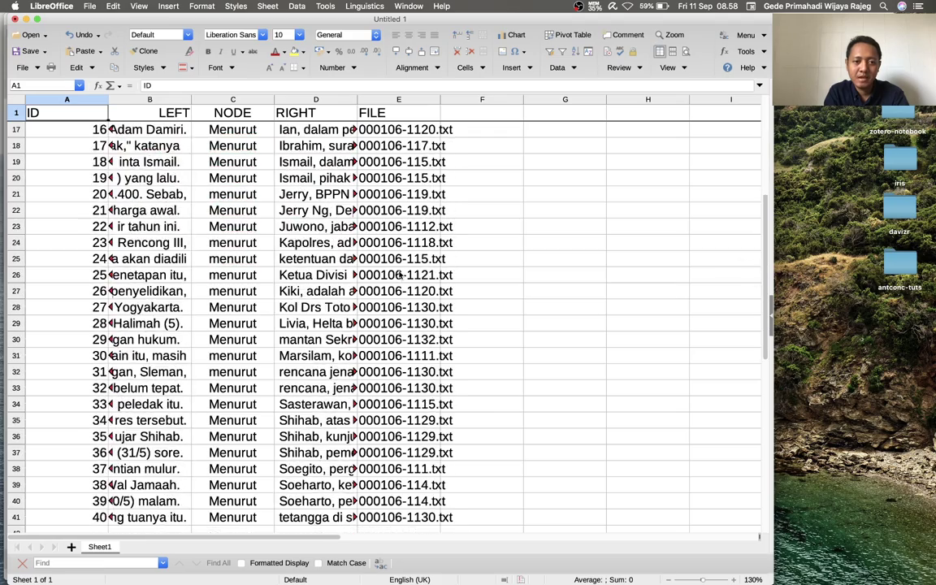
scroll(400, 275, down, 2)
scroll(400, 274, up, 7)
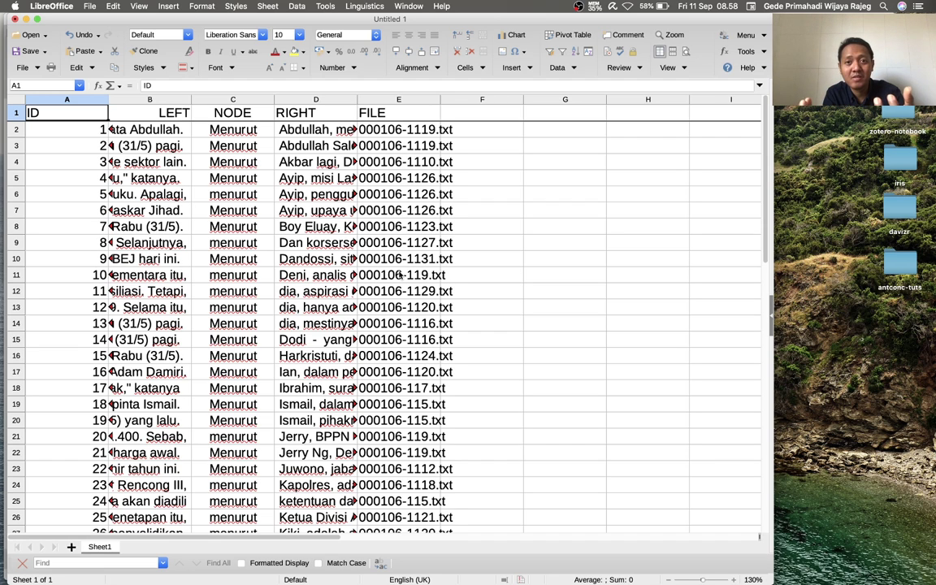
- Compare the "menurut" concordance results in AntConc with the copied table in the LibreOffice spreadsheet
key(ctrl+Up)
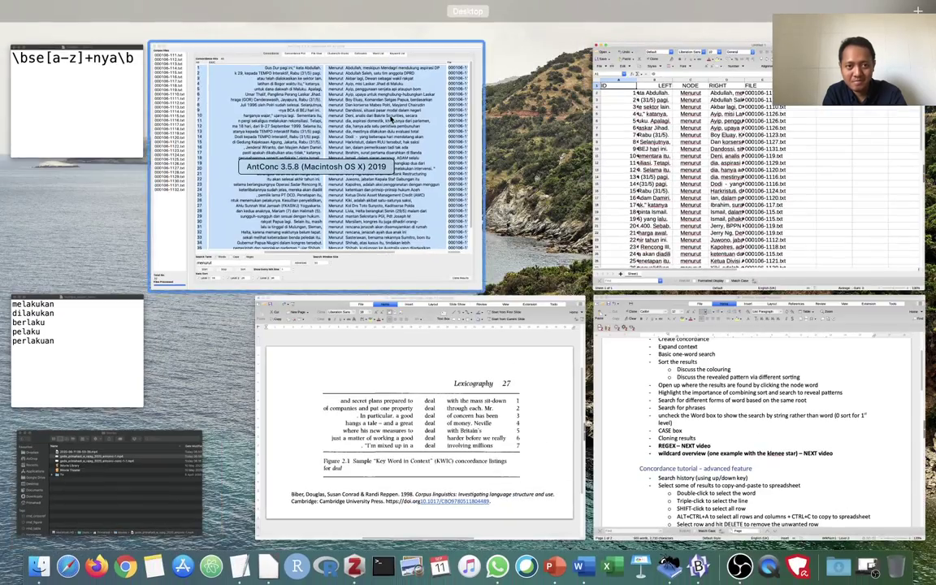
click(273, 114)
click(80, 6)
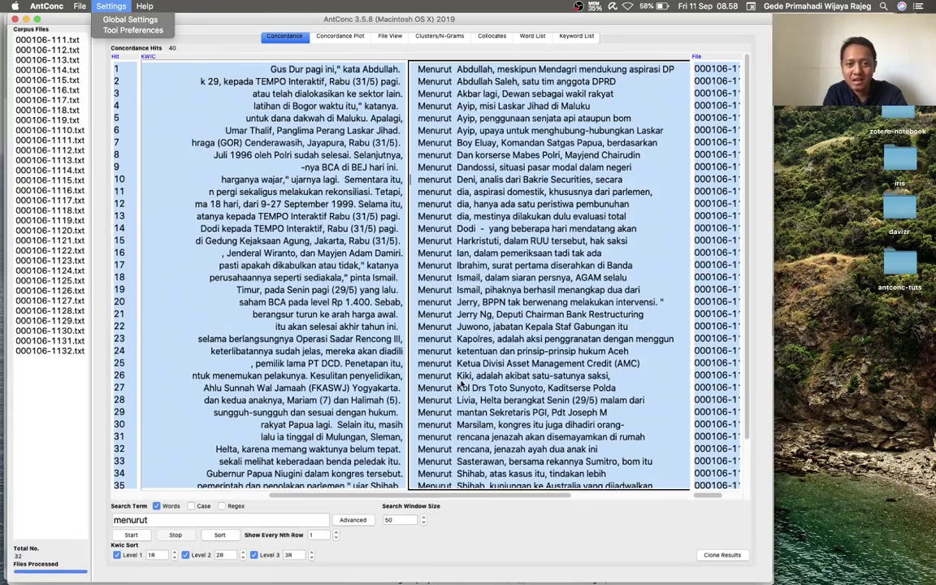
click(149, 479)
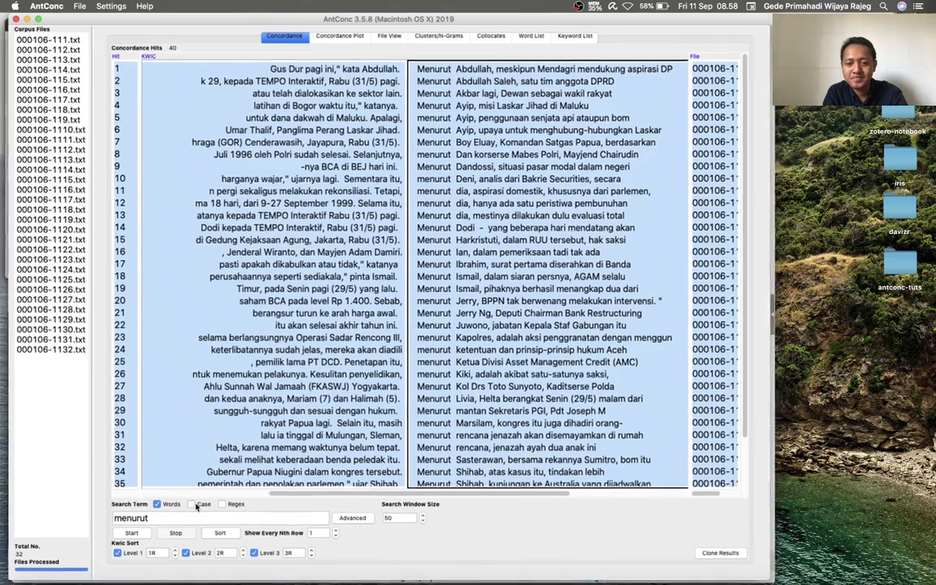
key(ctrl+Up)
click(660, 120)
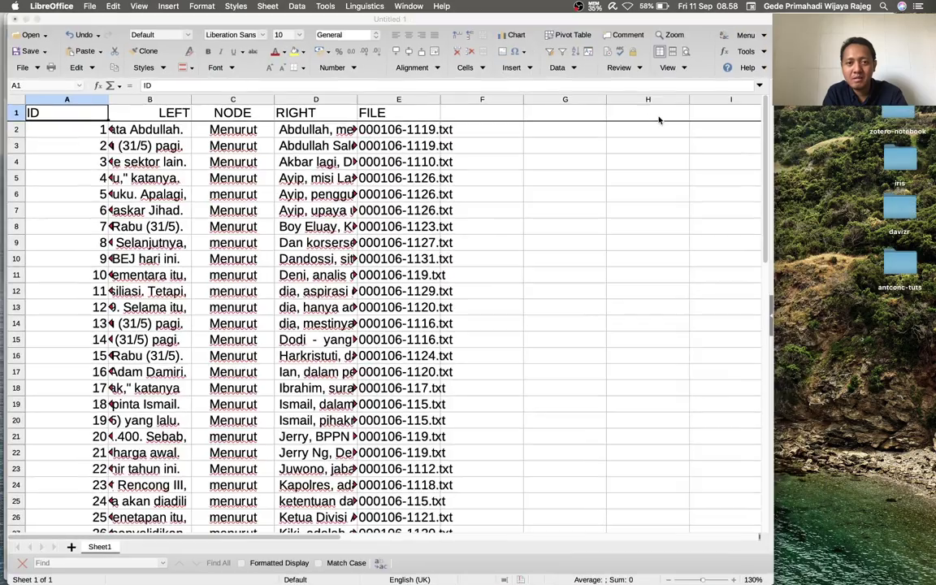
key(ctrl+Up)
click(419, 166)
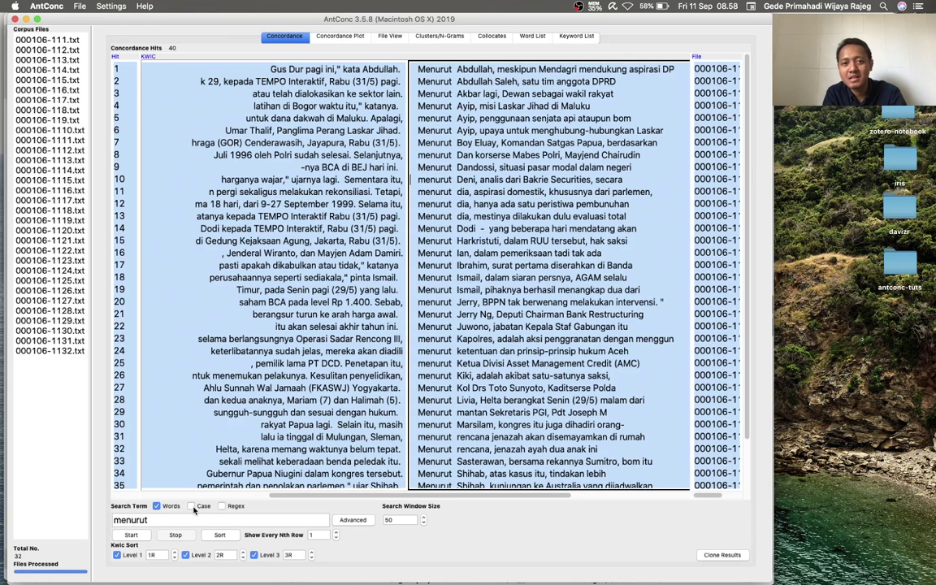
click(863, 446)
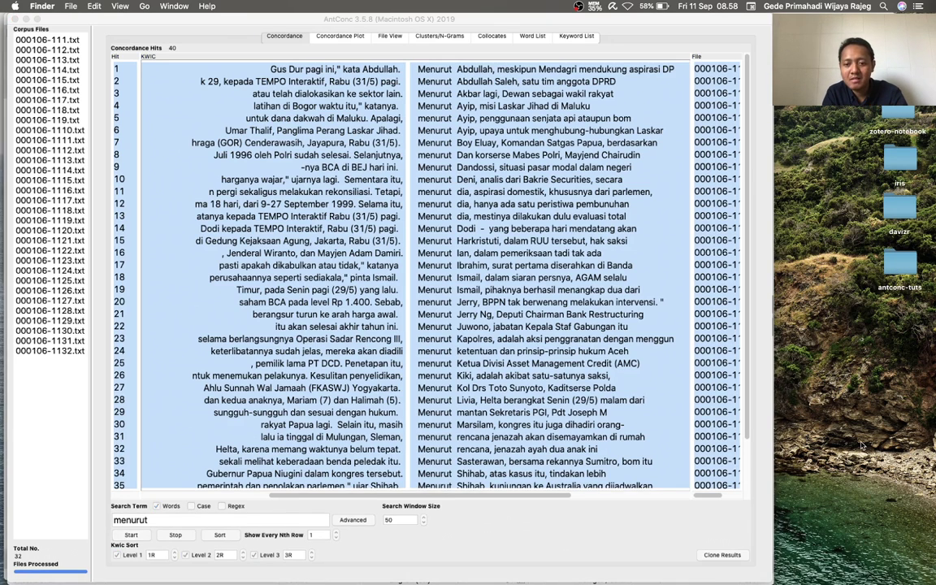